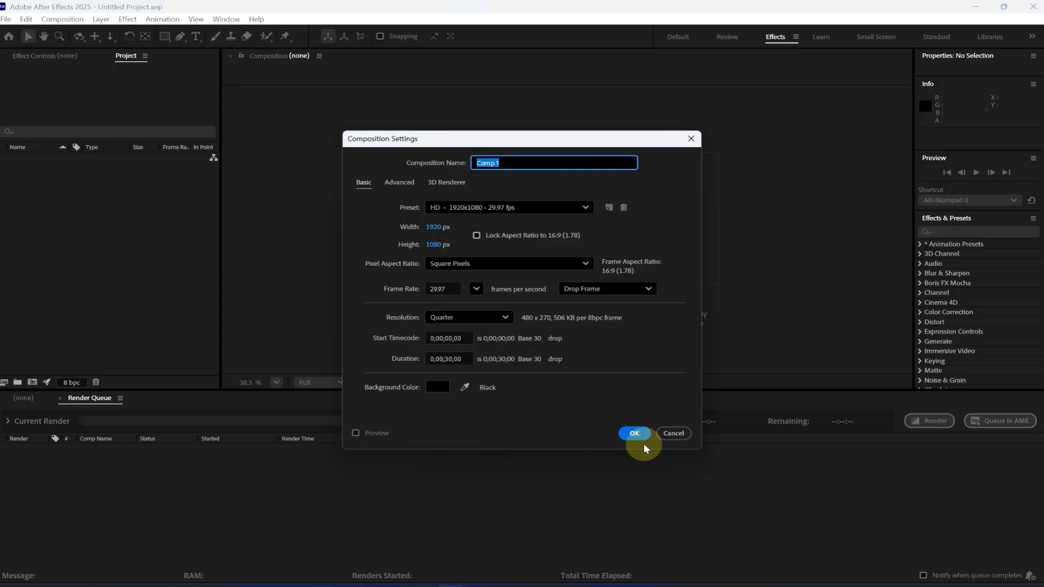
Step: Create a 1920 × 1080 composition at 29.97 fps and draw a white rectangle about 1245 × 602 px in the frame
{"action": "left_click", "coordinate": [634, 433]}
{"action": "left_click", "coordinate": [171, 40]}
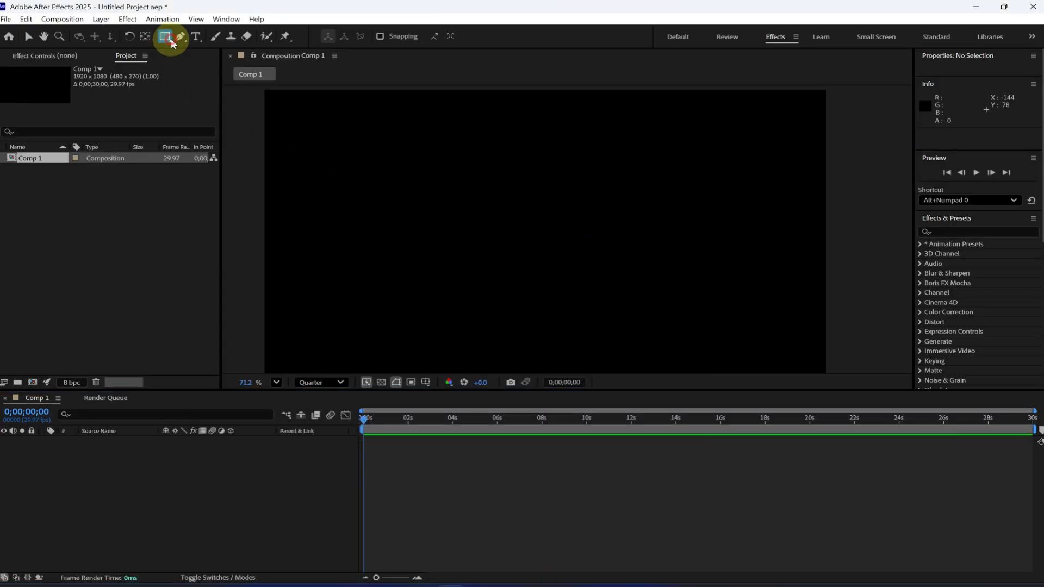
{"action": "left_click_drag", "start_coordinate": [355, 157], "coordinate": [611, 262]}
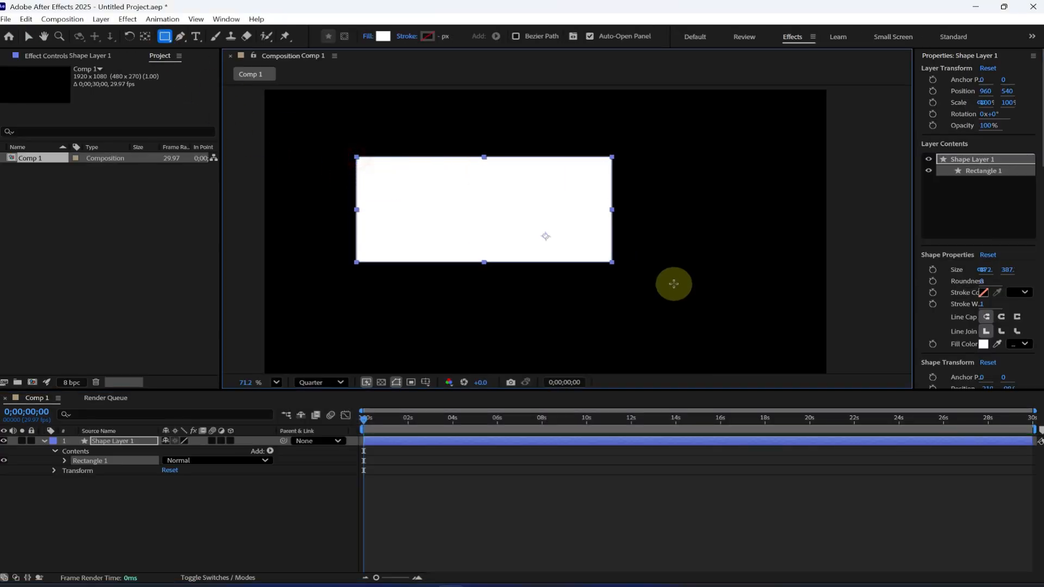
{"action": "left_click_drag", "start_coordinate": [673, 283], "coordinate": [720, 321]}
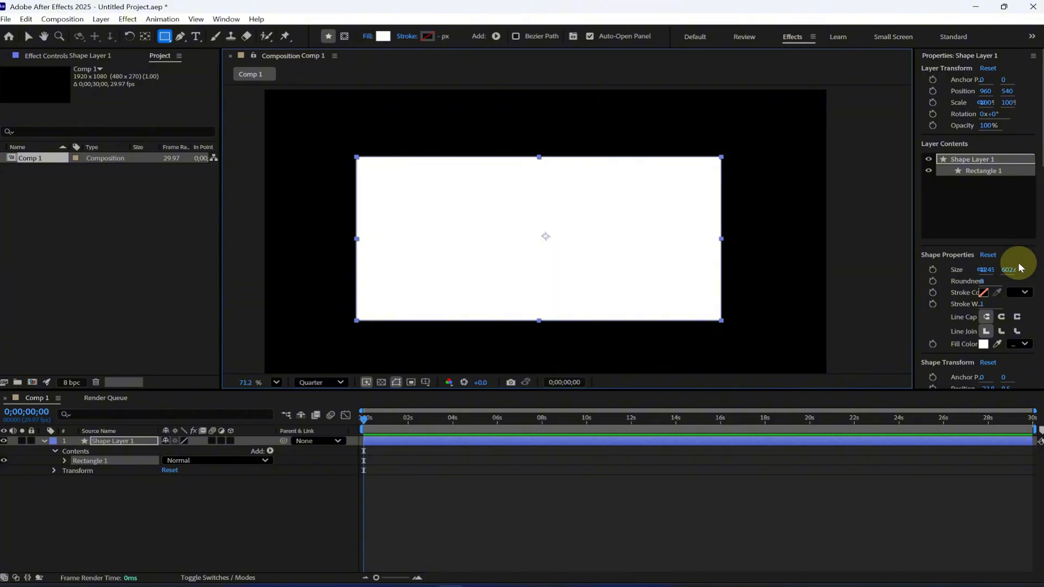
Step: Find the Gradient Ramp effect and apply it to the rectangle's shape layer
{"action": "key", "text": "ctrl+5"}
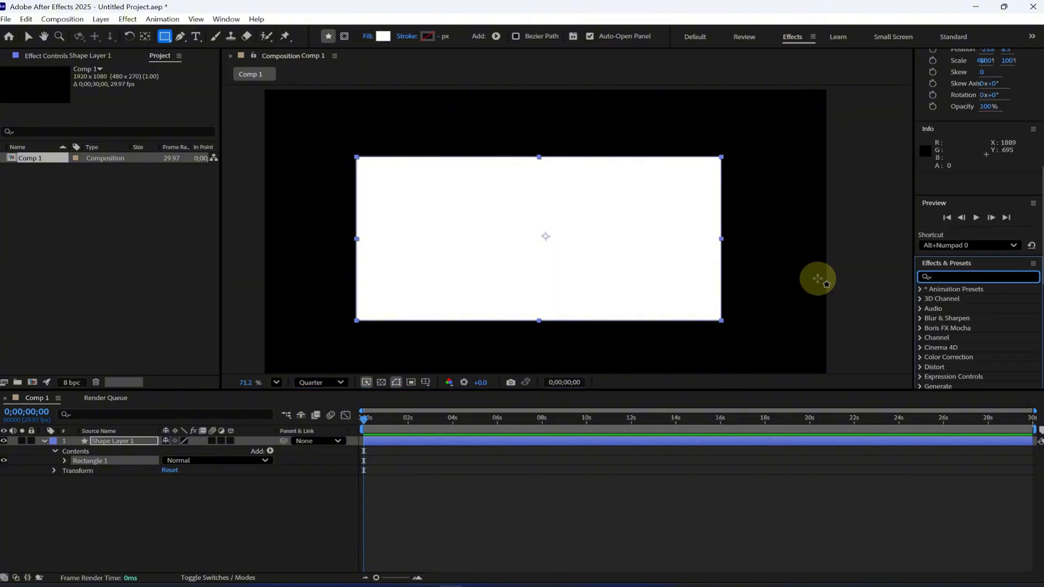
{"action": "type", "text": "grad"}
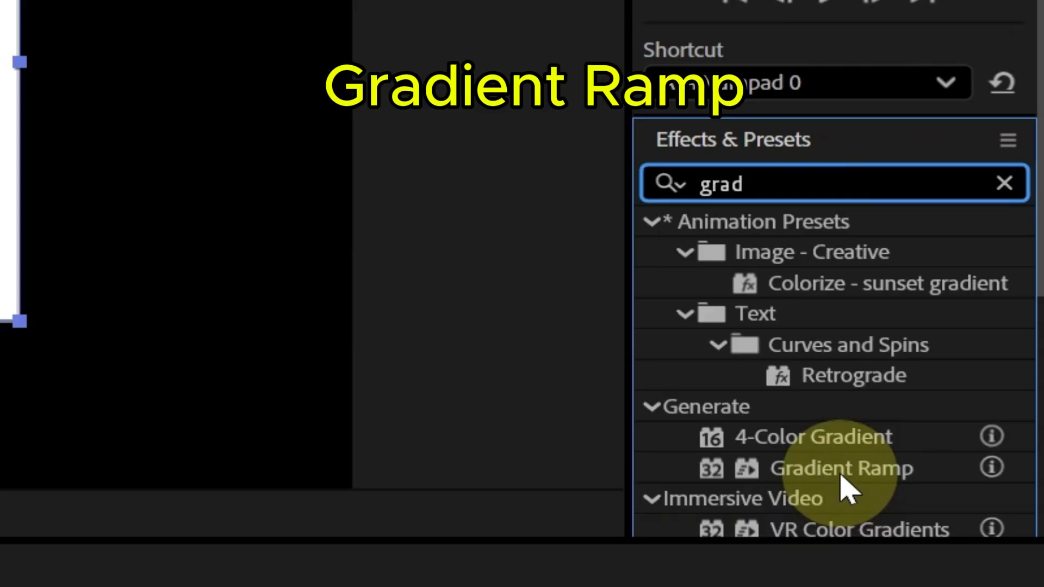
{"action": "left_click_drag", "start_coordinate": [842, 484], "coordinate": [141, 441]}
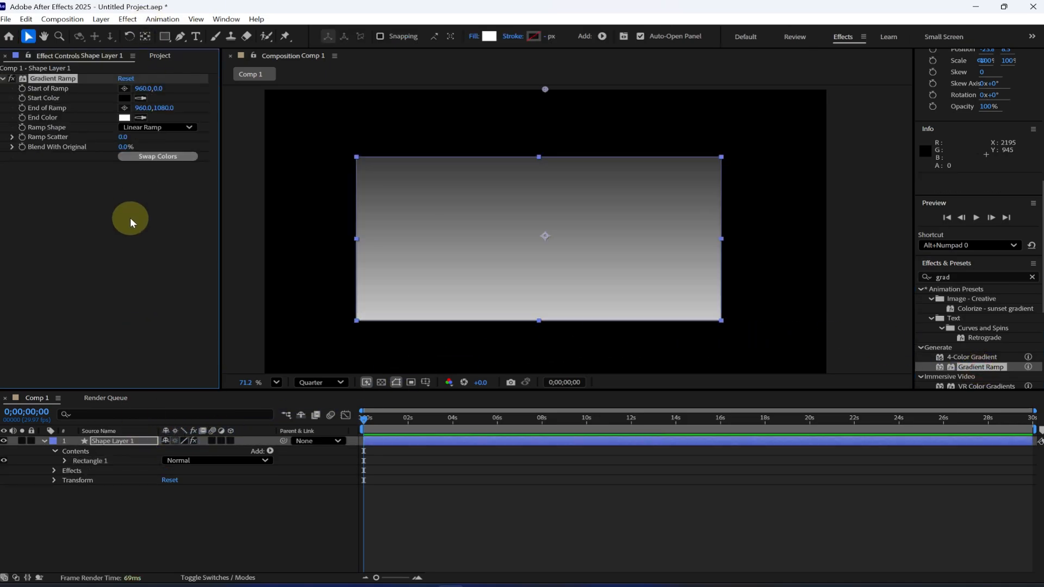
Step: Place the ramp's start below the rectangle's lower-right corner at about 1489, 1024 and its end far left at about -655, 530
{"action": "left_click", "coordinate": [124, 89]}
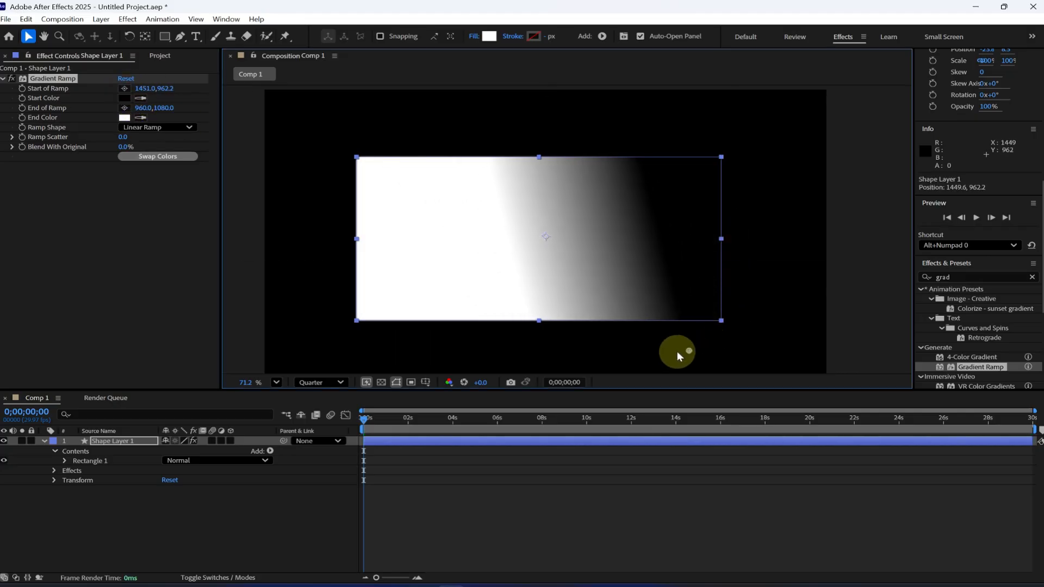
{"action": "left_click", "coordinate": [700, 367]}
{"action": "left_click", "coordinate": [124, 108]}
{"action": "left_click", "coordinate": [291, 242]}
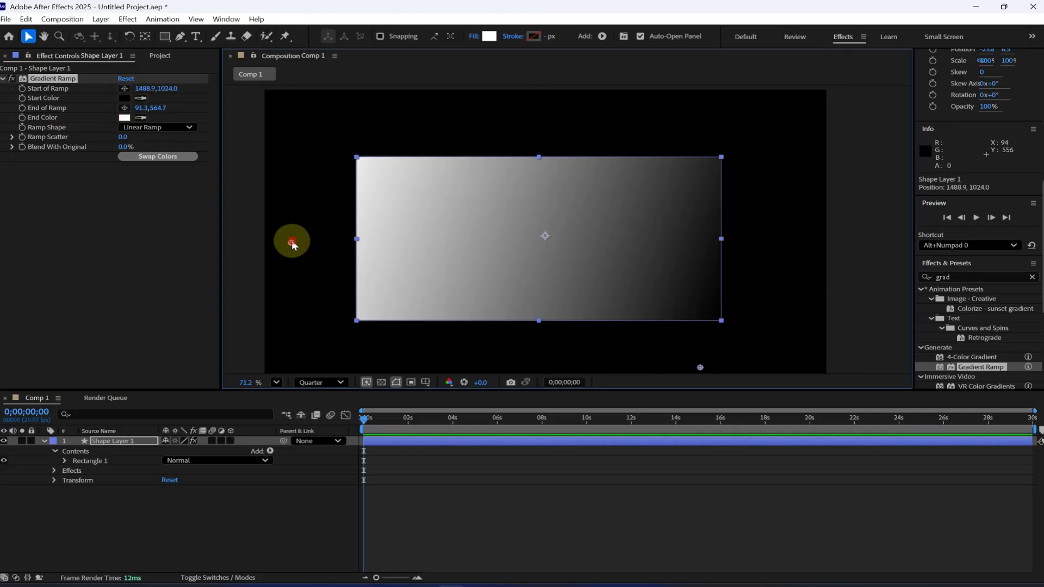
{"action": "left_click_drag", "start_coordinate": [292, 242], "coordinate": [71, 231]}
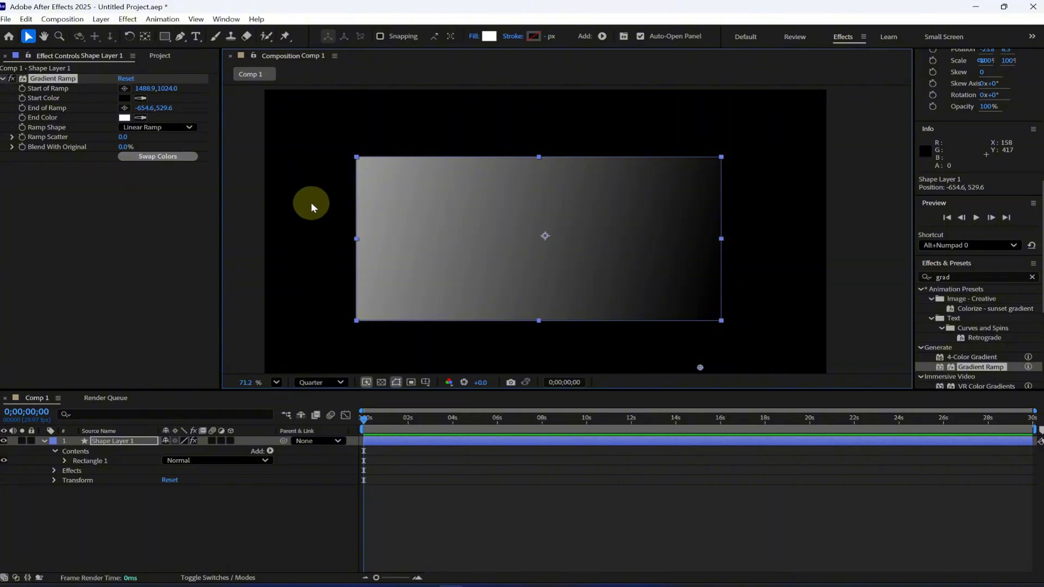
Step: Duplicate Shape Layer 1 and delete all effects from the copy
{"action": "left_click", "coordinate": [134, 441]}
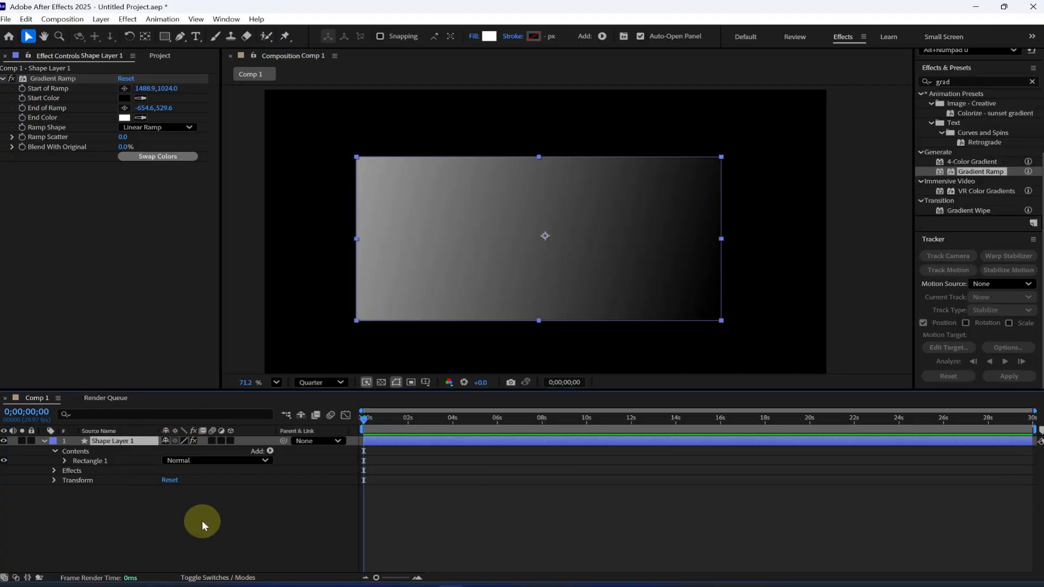
{"action": "key", "text": "ctrl+d"}
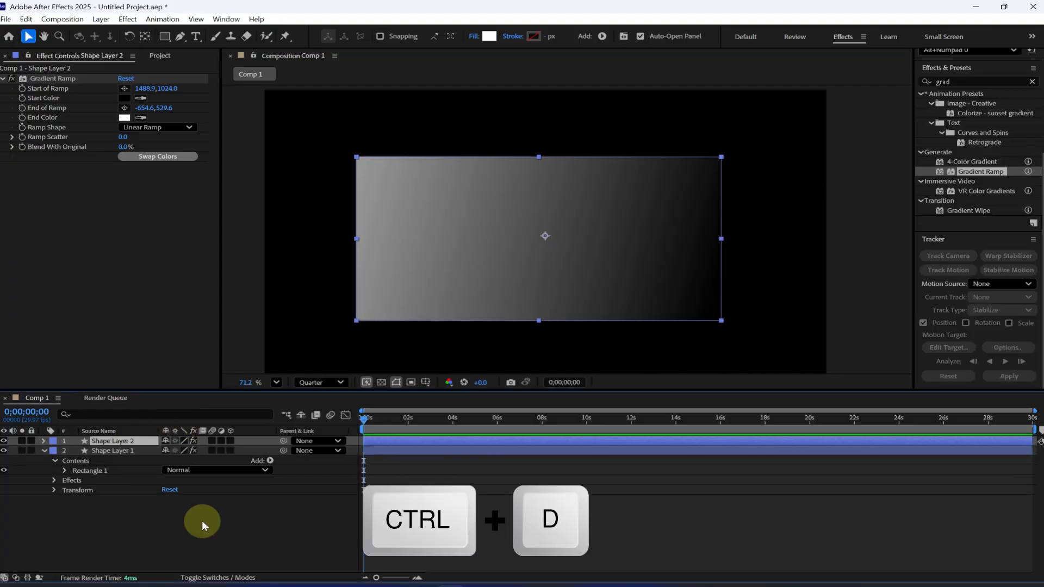
{"action": "left_click", "coordinate": [42, 440]}
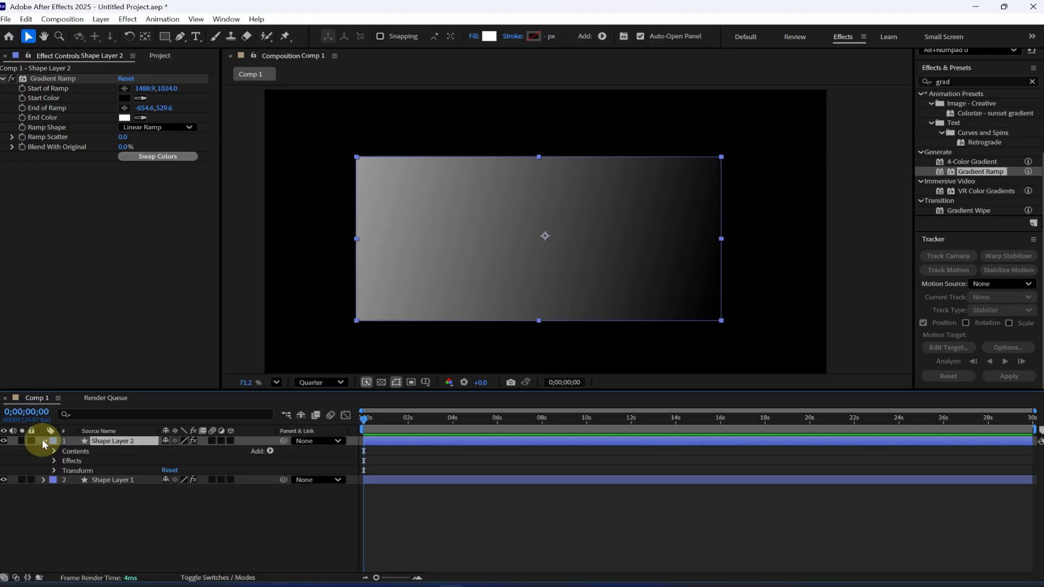
{"action": "left_click", "coordinate": [71, 460]}
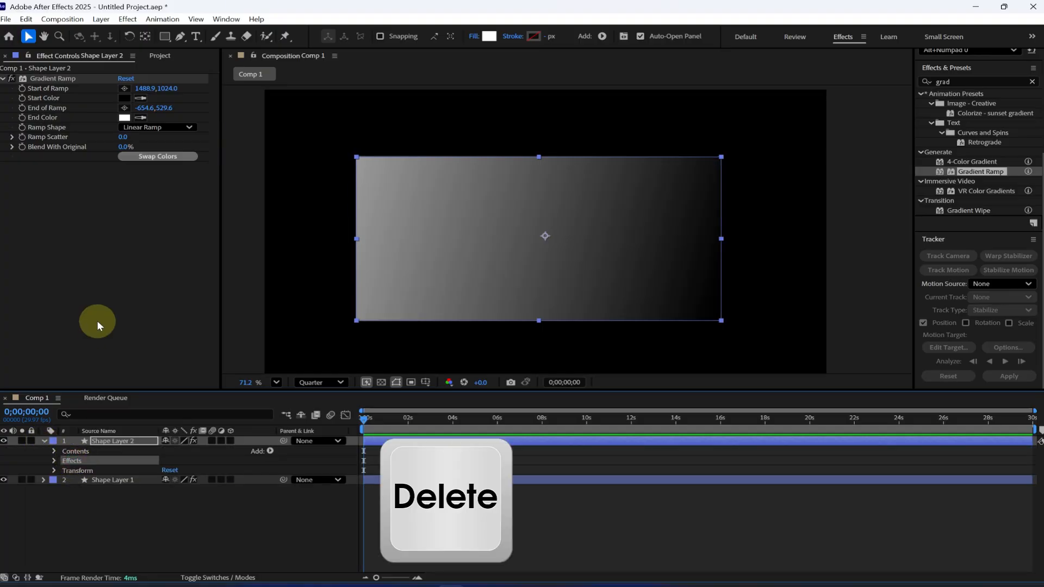
{"action": "key", "text": "Delete"}
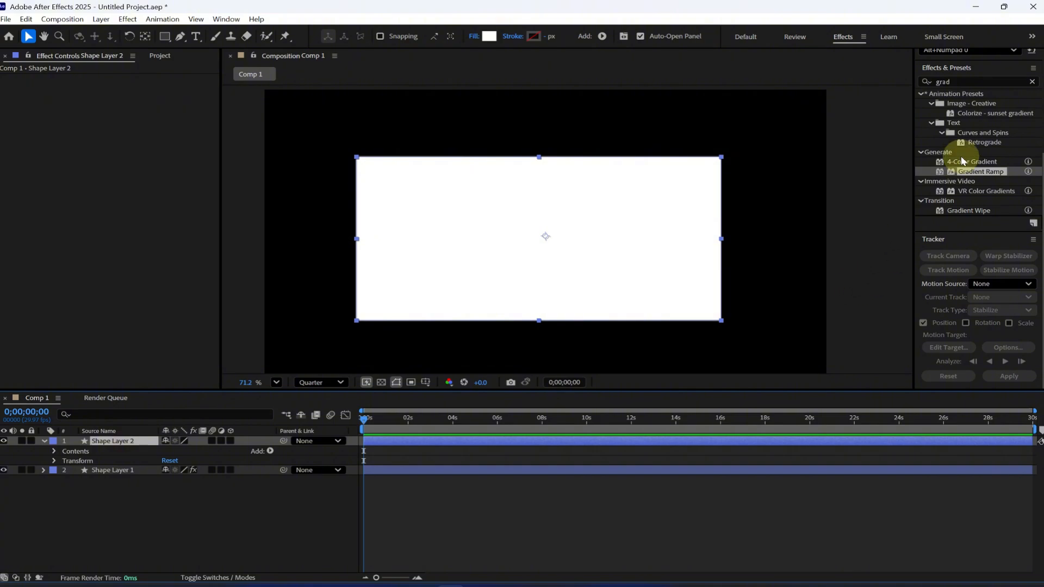
Step: Find the CC Light Sweep effect and apply it to Shape Layer 2
{"action": "left_click", "coordinate": [970, 80]}
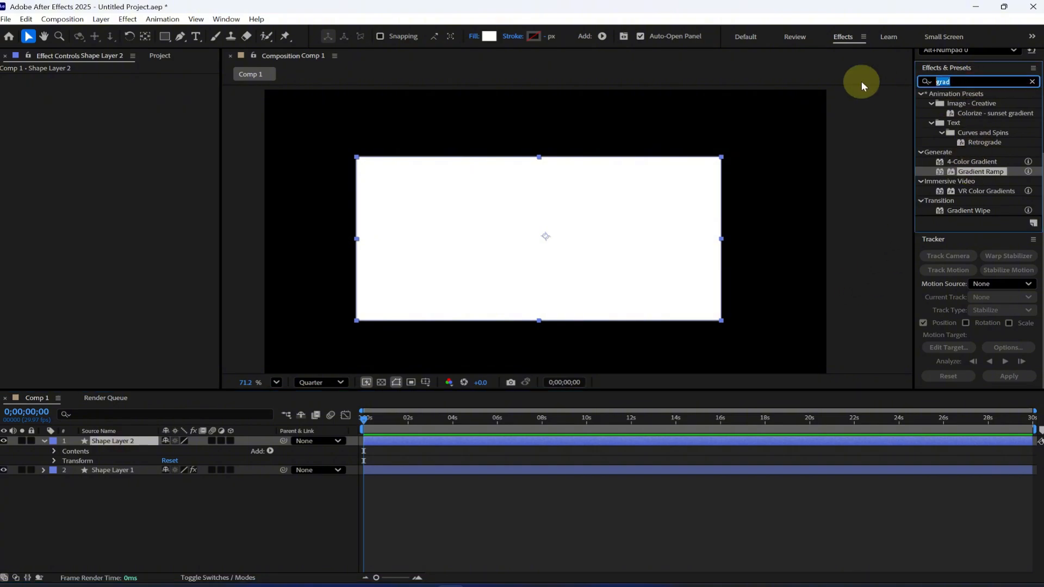
{"action": "type", "text": "cc light"}
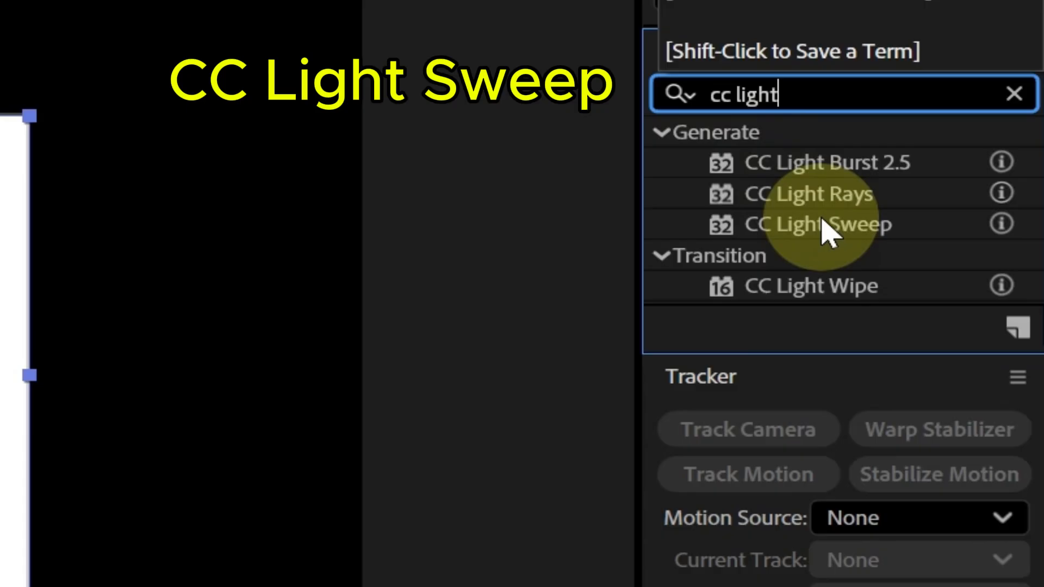
{"action": "left_click_drag", "start_coordinate": [824, 231], "coordinate": [119, 445]}
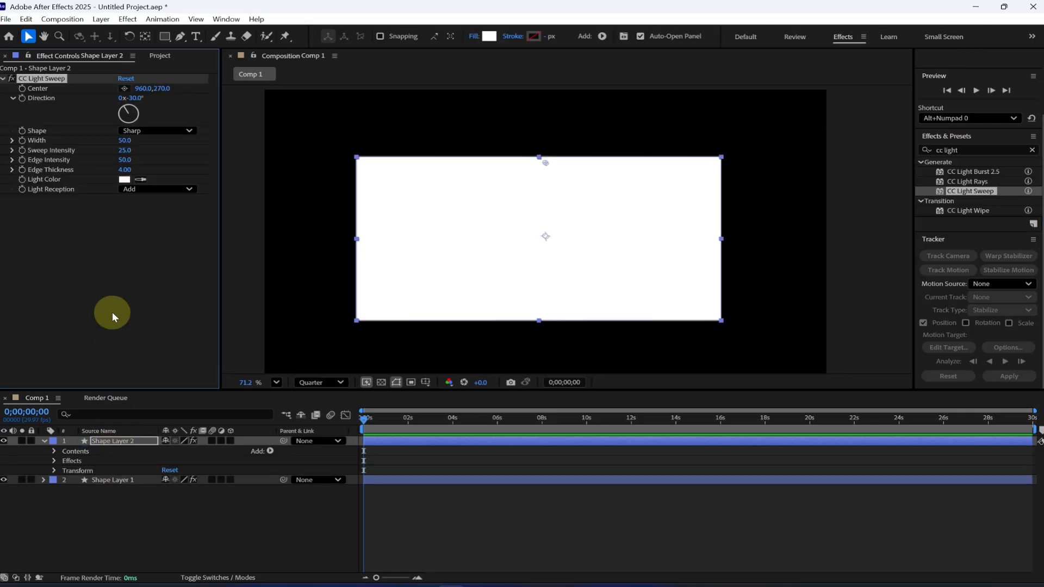
Step: Configure CC Light Sweep with Smooth shape, width 200, sweep intensity 0 and light reception Cutout
{"action": "left_click", "coordinate": [138, 130]}
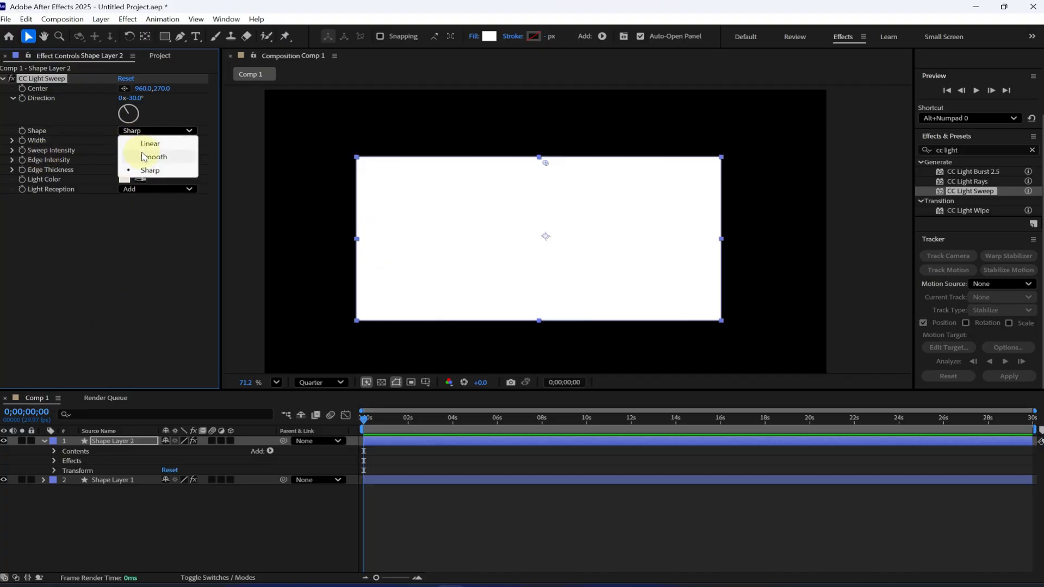
{"action": "left_click", "coordinate": [133, 155]}
{"action": "left_click", "coordinate": [128, 141]}
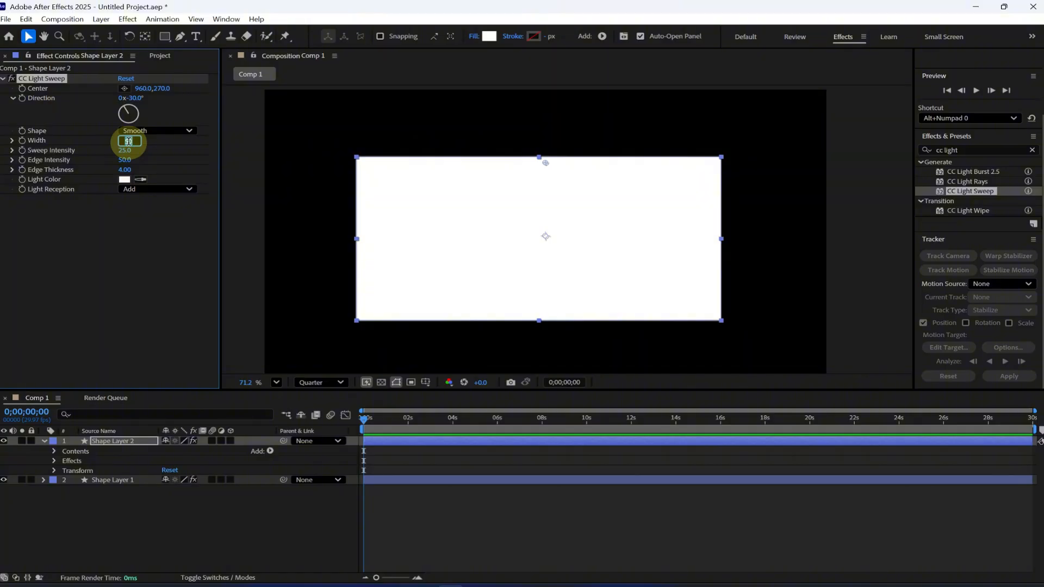
{"action": "type", "text": "200"}
{"action": "key", "text": "Return"}
{"action": "left_click", "coordinate": [129, 147]}
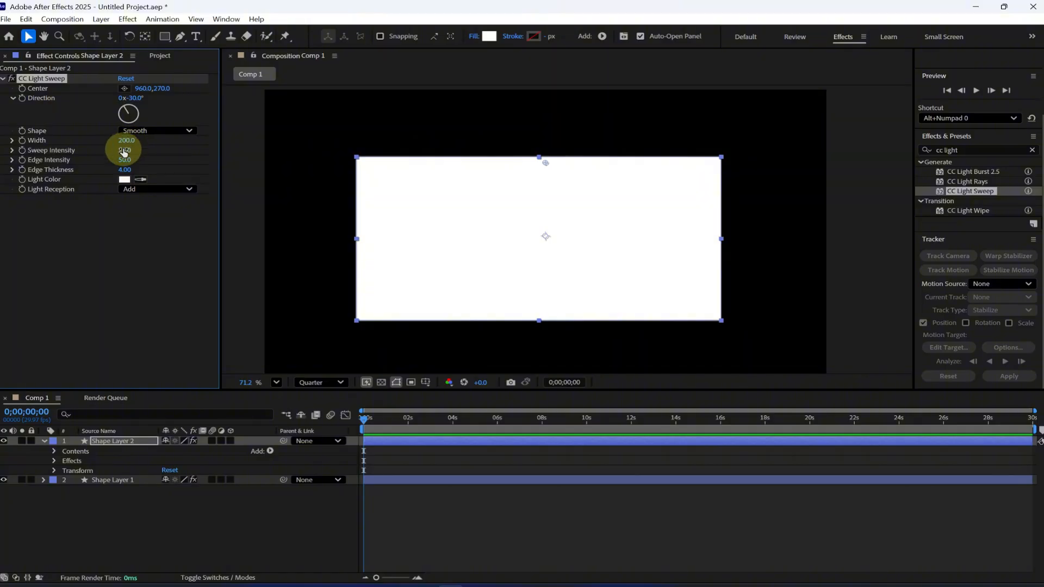
{"action": "type", "text": "0"}
{"action": "key", "text": "Return"}
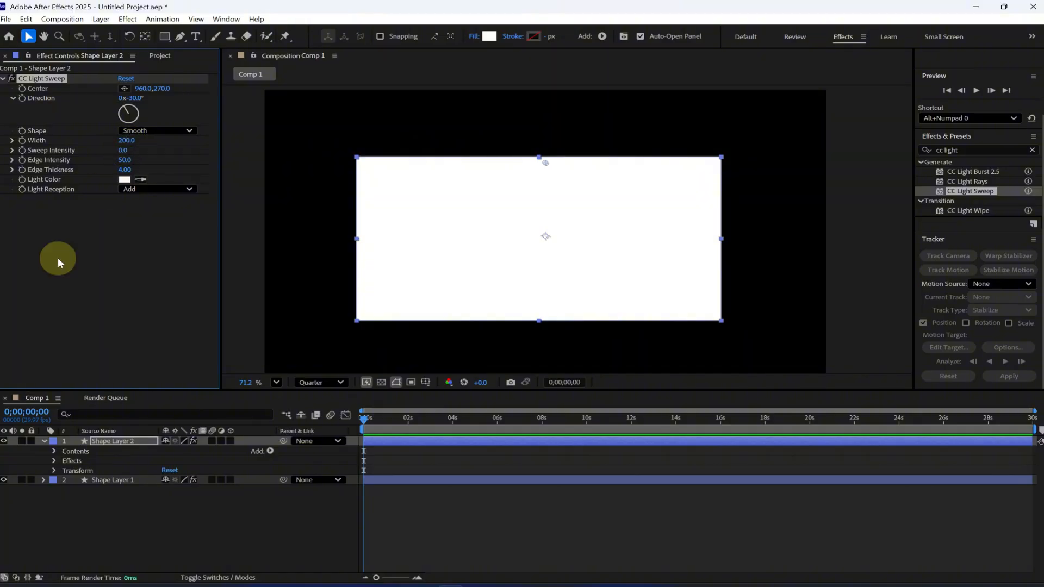
{"action": "left_click", "coordinate": [135, 193]}
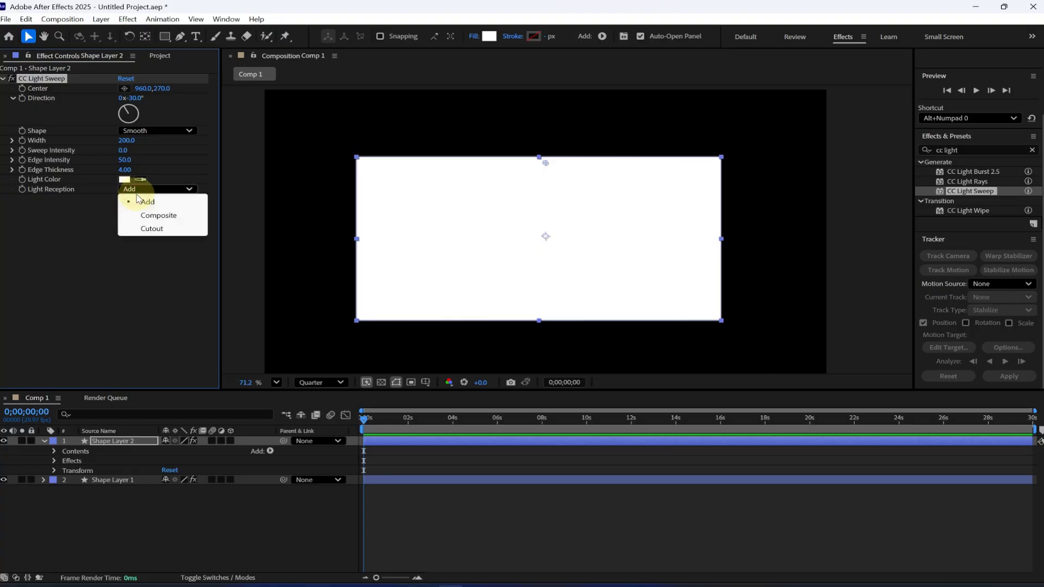
{"action": "left_click", "coordinate": [146, 227]}
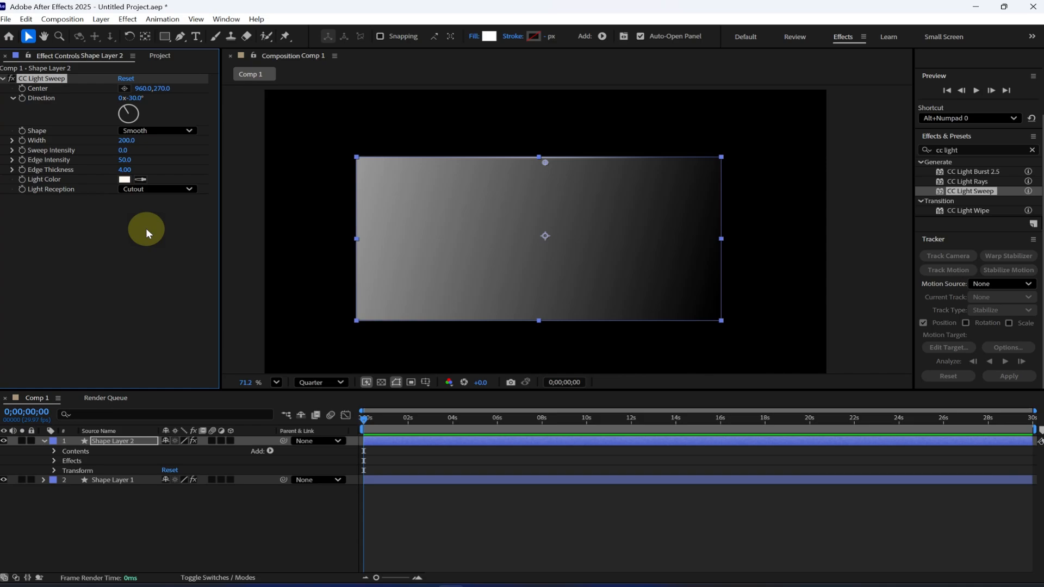
Step: Find the 4-Color Gradient effect and apply it to Shape Layer 2
{"action": "left_click", "coordinate": [971, 151]}
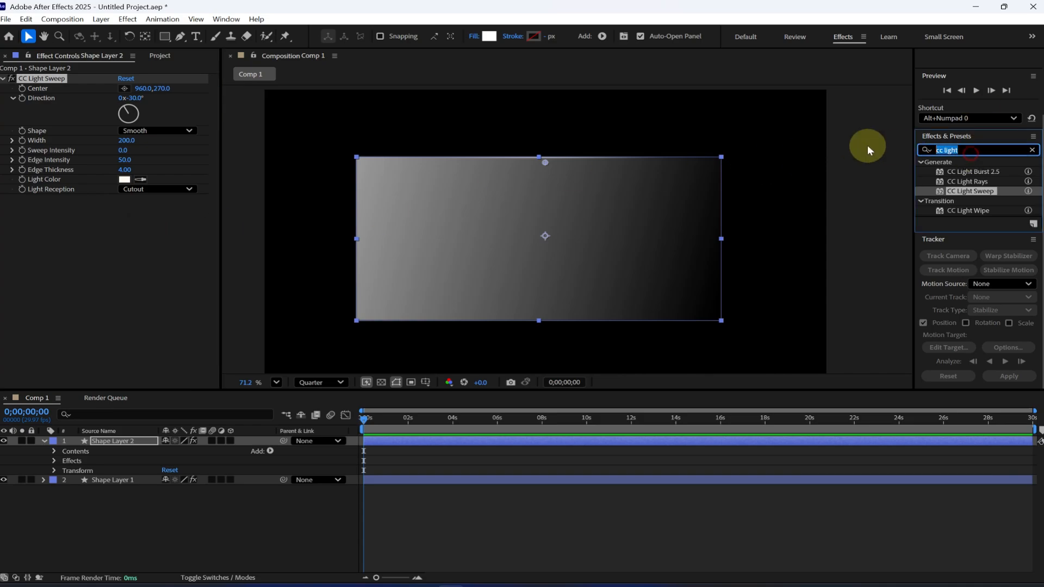
{"action": "type", "text": "color gr"}
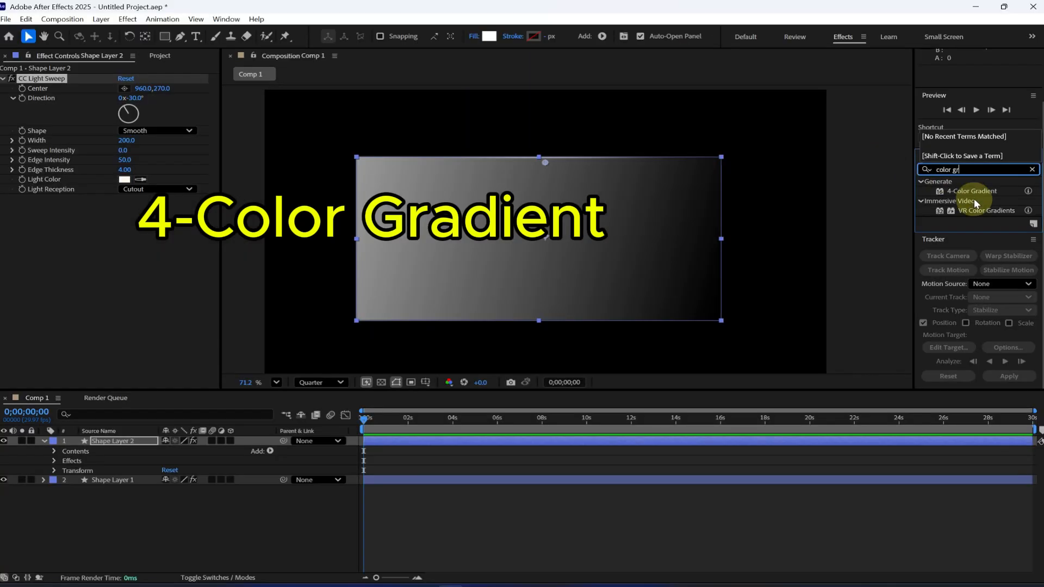
{"action": "left_click_drag", "start_coordinate": [831, 225], "coordinate": [395, 287]}
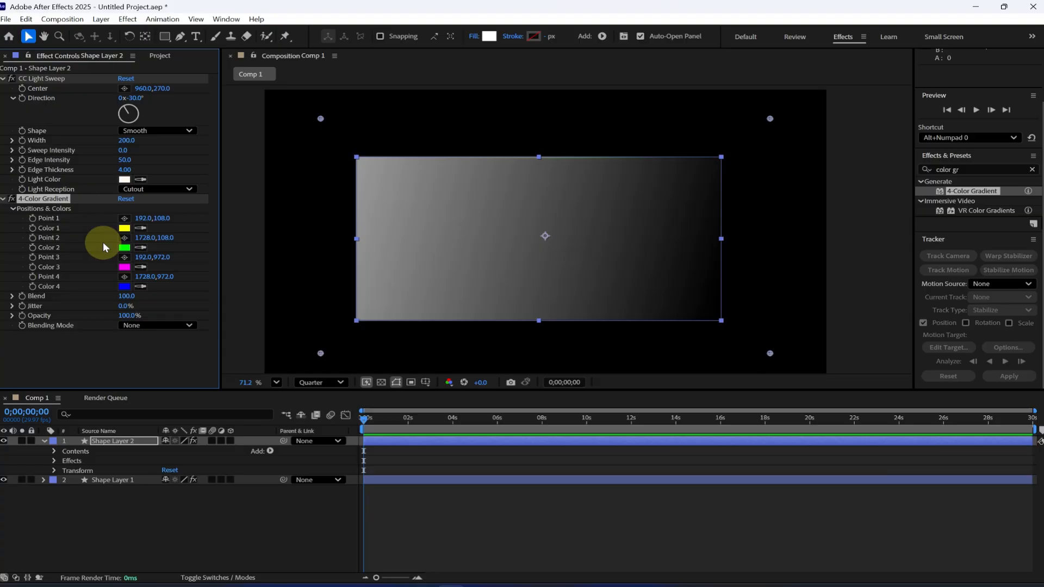
Step: Add the expression wiggle(0.5.600) to Point 1 of Shape Layer 2's 4-Color Gradient
{"action": "left_click", "coordinate": [53, 461]}
{"action": "left_click", "coordinate": [64, 480]}
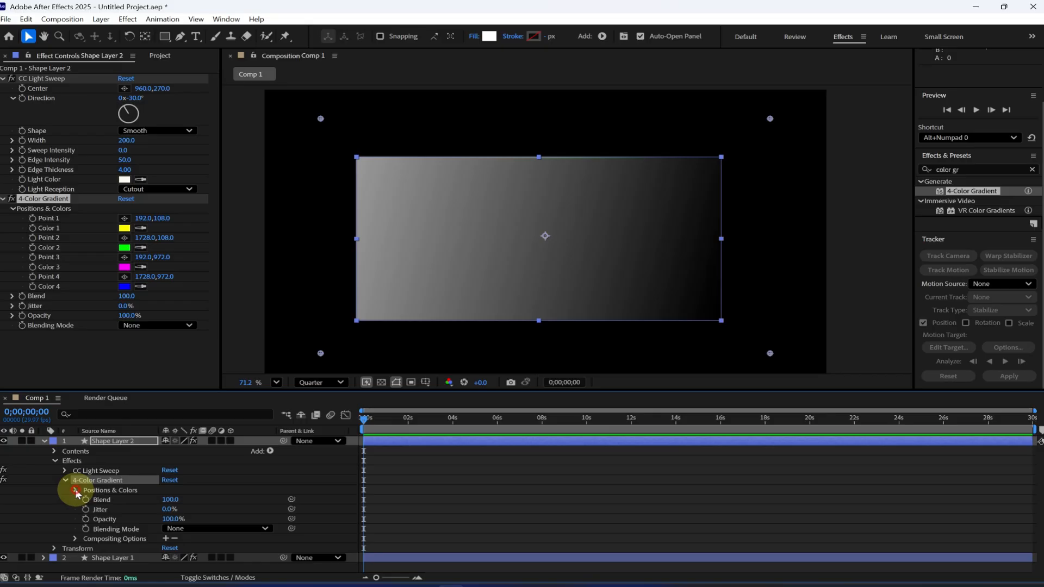
{"action": "left_click", "coordinate": [75, 489]}
{"action": "scroll", "coordinate": [75, 488], "scroll_direction": "down", "scroll_amount": 1}
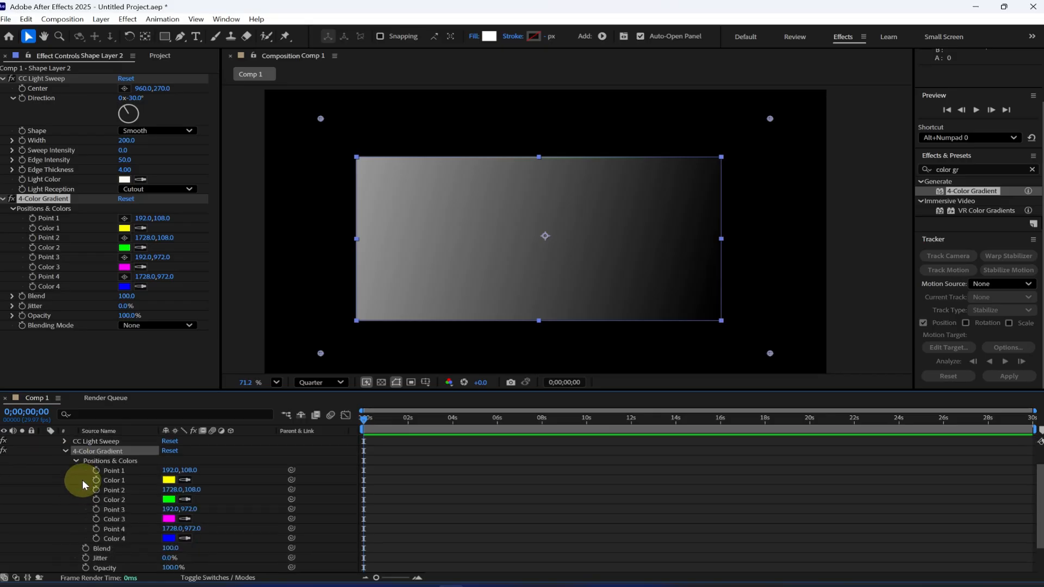
{"action": "left_click", "coordinate": [97, 470], "text": "alt"}
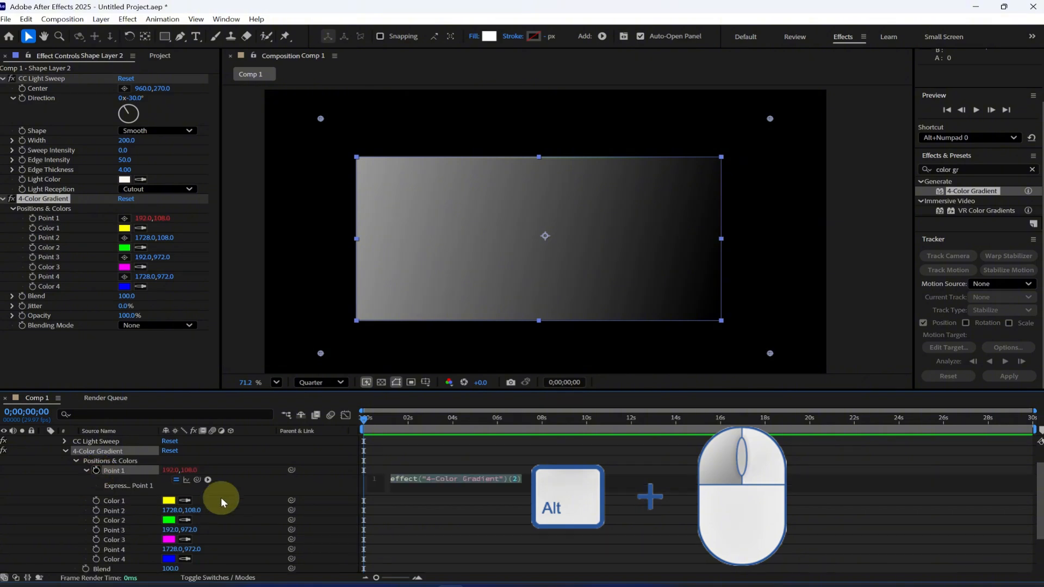
{"action": "type", "text": "wiggle("}
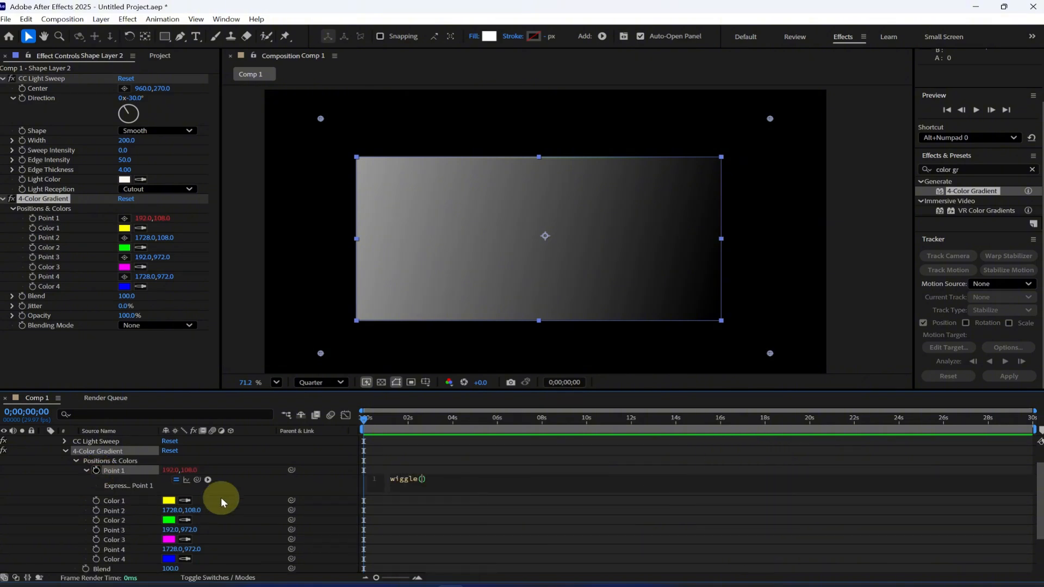
{"action": "type", "text": "0.5.600"}
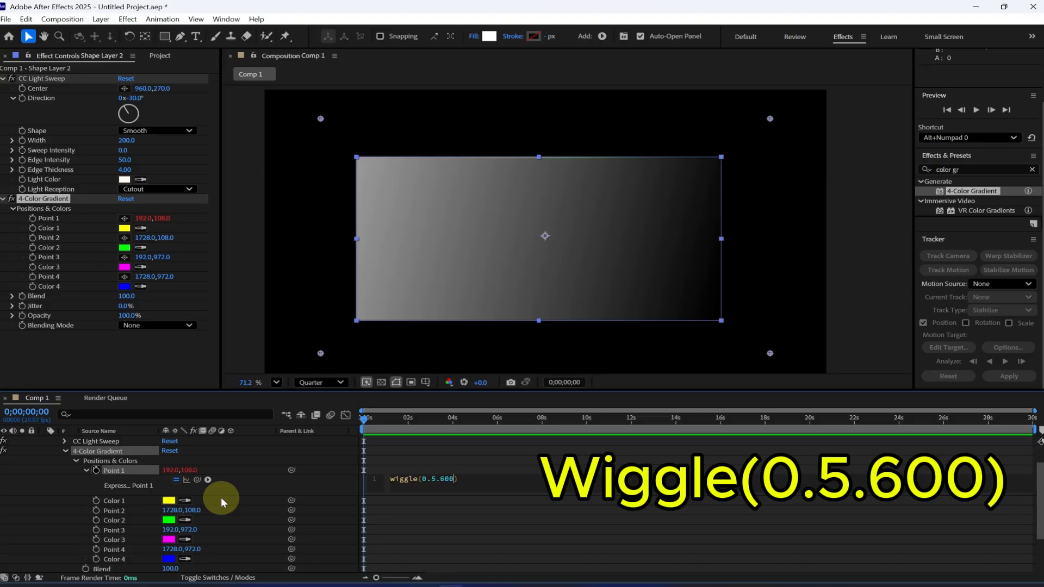
{"action": "key", "text": "KP_Enter"}
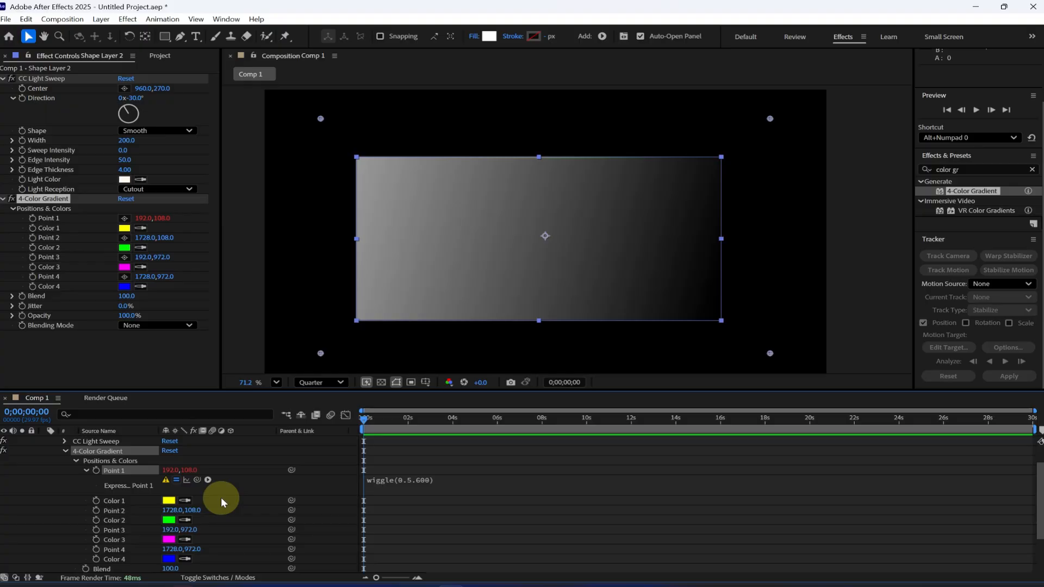
Step: Add the expression wiggle(0.5.600) to Point 2, Point 3 and Point 4 of Shape Layer 2's 4-Color Gradient
{"action": "left_click", "coordinate": [96, 510], "text": "alt"}
{"action": "type", "text": "wiggle(0.5.600)"}
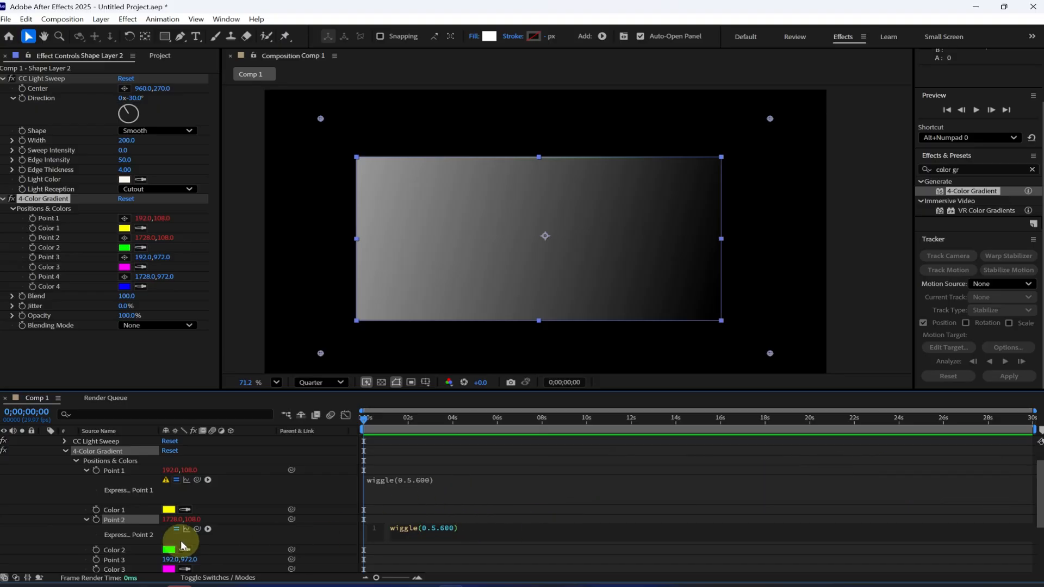
{"action": "scroll", "coordinate": [76, 538], "scroll_direction": "down", "scroll_amount": 2}
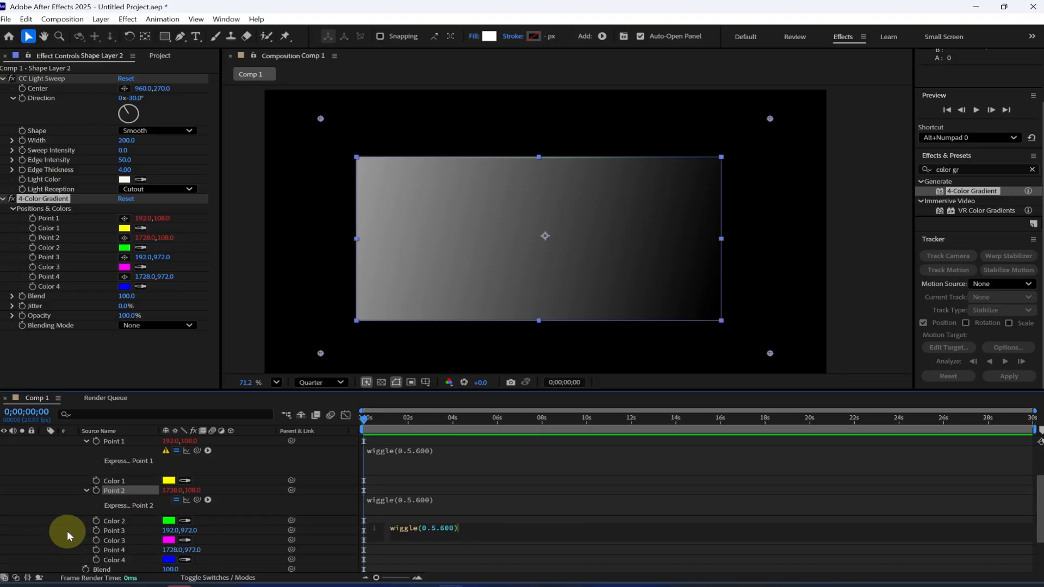
{"action": "left_click", "coordinate": [97, 531], "text": "alt"}
{"action": "type", "text": "wiggle(0.5.600)"}
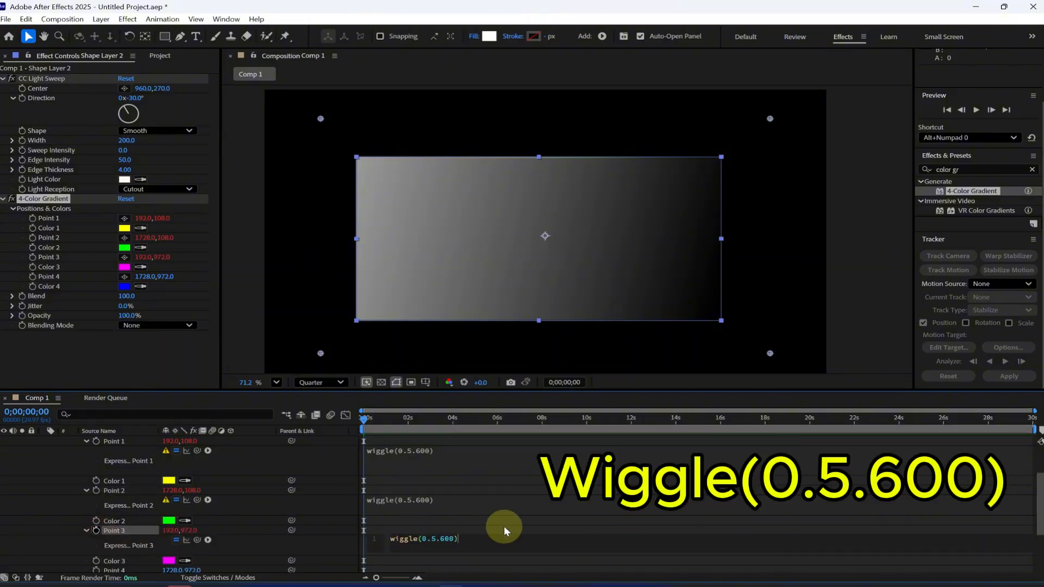
{"action": "scroll", "coordinate": [98, 564], "scroll_direction": "down", "scroll_amount": 2}
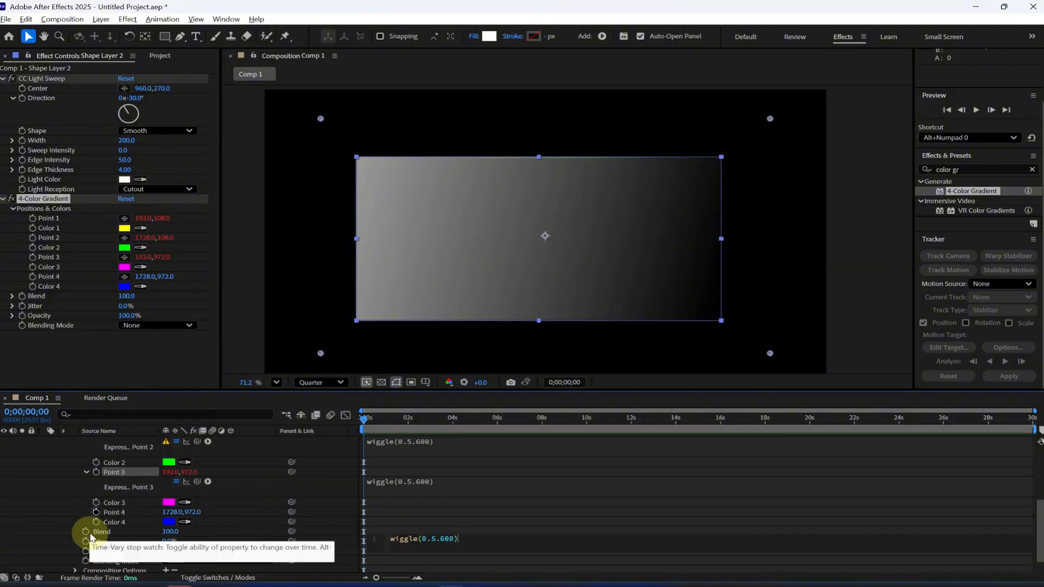
{"action": "left_click", "coordinate": [96, 513], "text": "alt"}
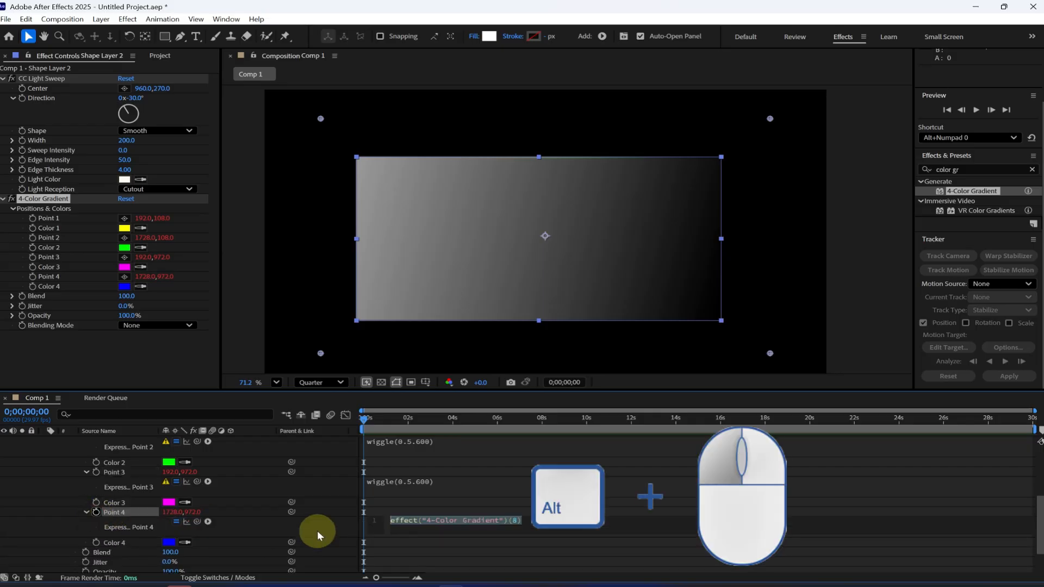
{"action": "type", "text": "wiggle(0.5.600)"}
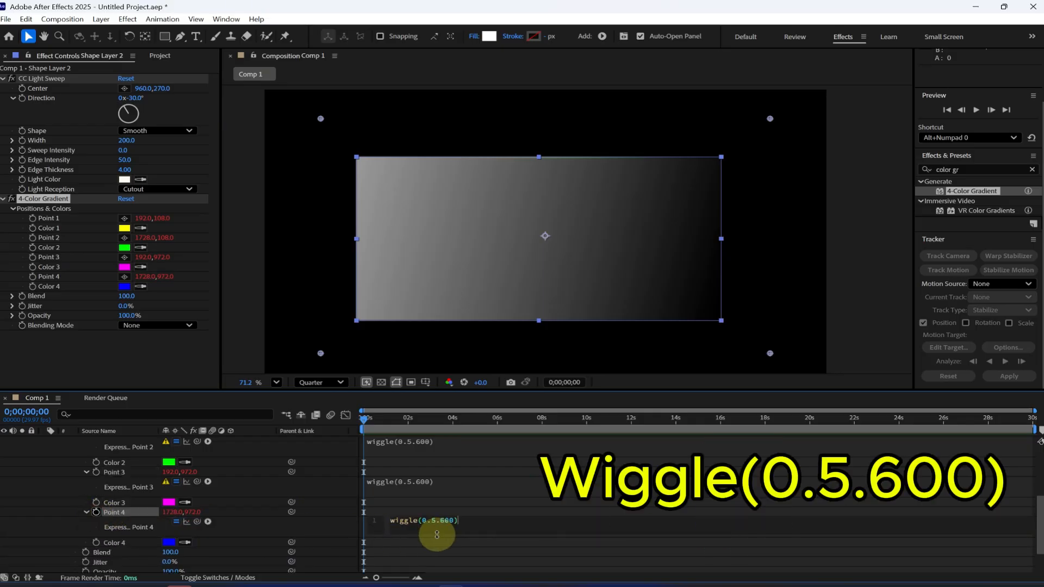
{"action": "left_click", "coordinate": [60, 517]}
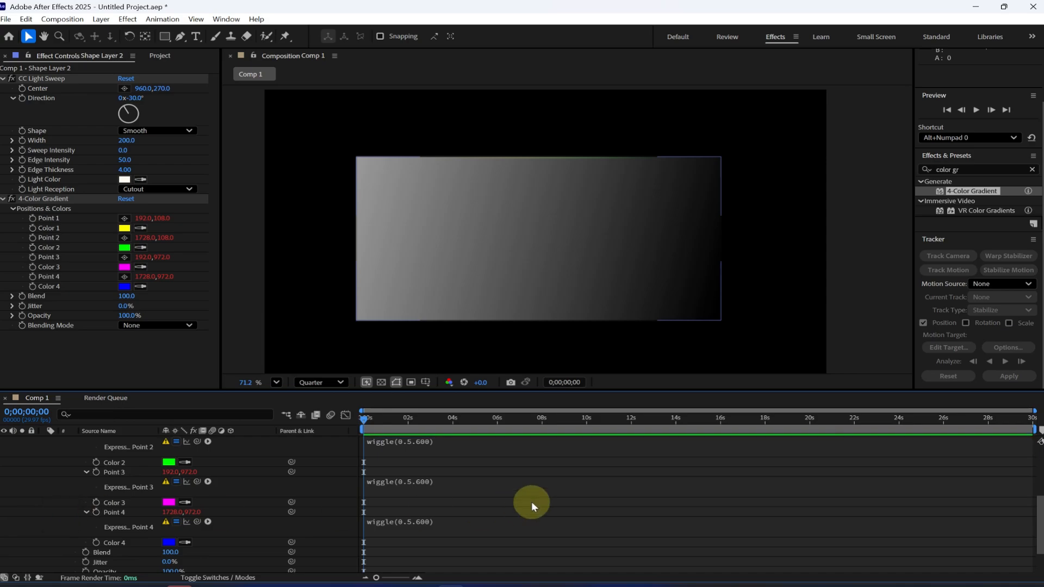
{"action": "scroll", "coordinate": [530, 501], "scroll_direction": "up", "scroll_amount": 3}
{"action": "scroll", "coordinate": [530, 501], "scroll_direction": "down", "scroll_amount": 2}
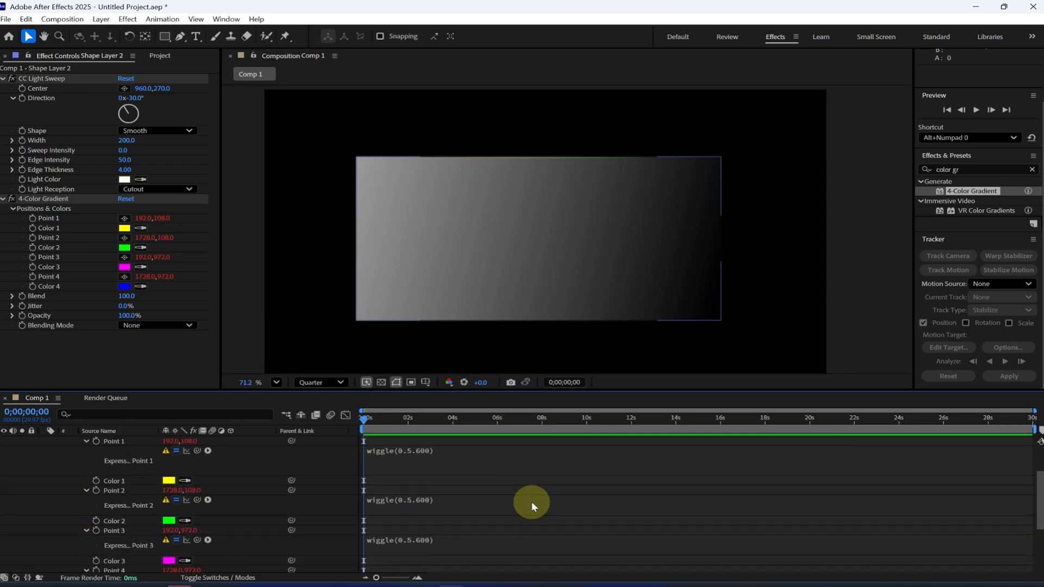
Step: Find the Stylize Glow effect, apply it to Shape Layer 2 and set its Glow Radius to 500
{"action": "left_click", "coordinate": [971, 169]}
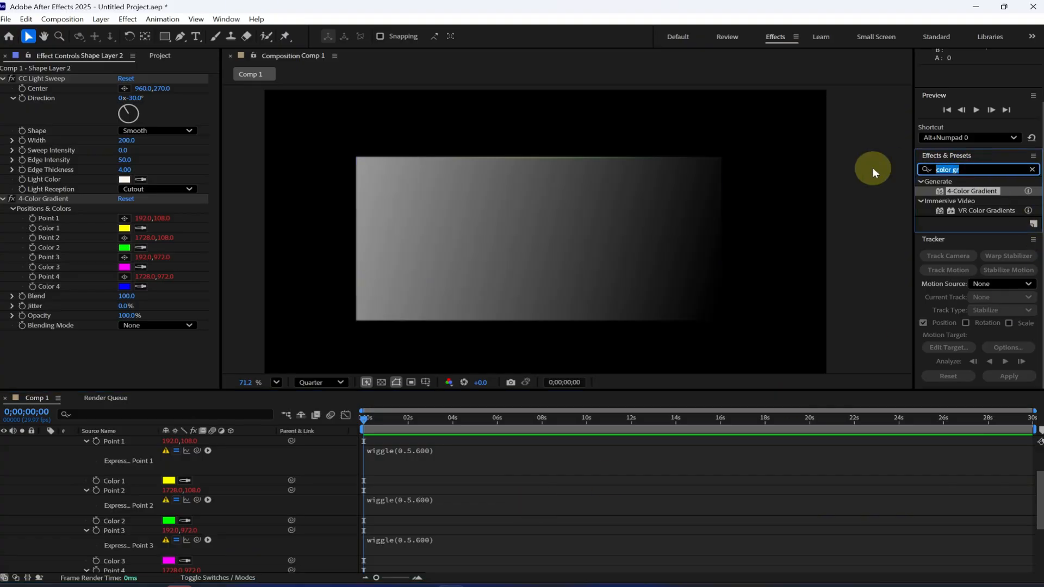
{"action": "type", "text": "glow"}
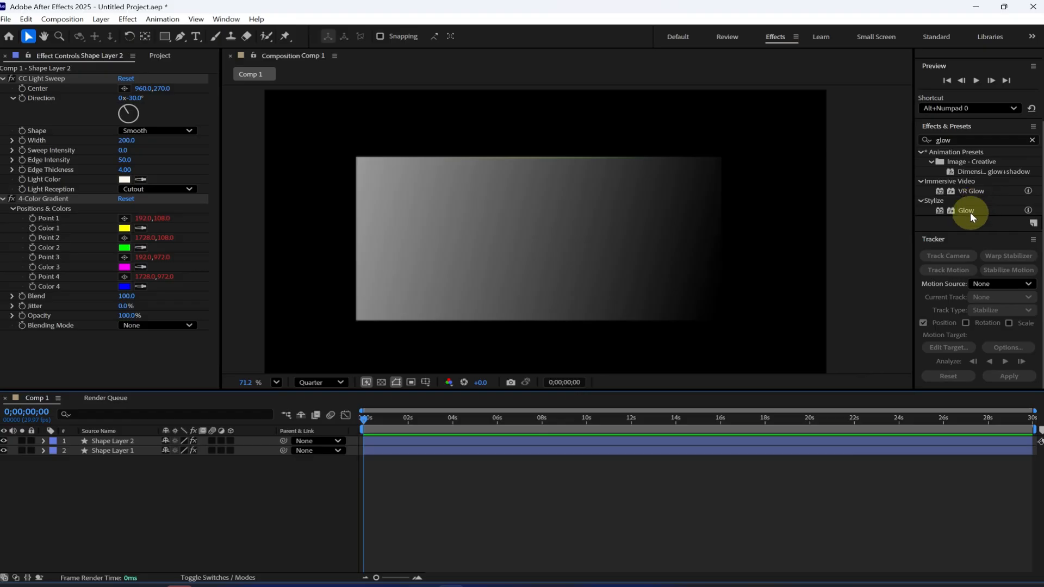
{"action": "left_click_drag", "start_coordinate": [796, 477], "coordinate": [108, 443]}
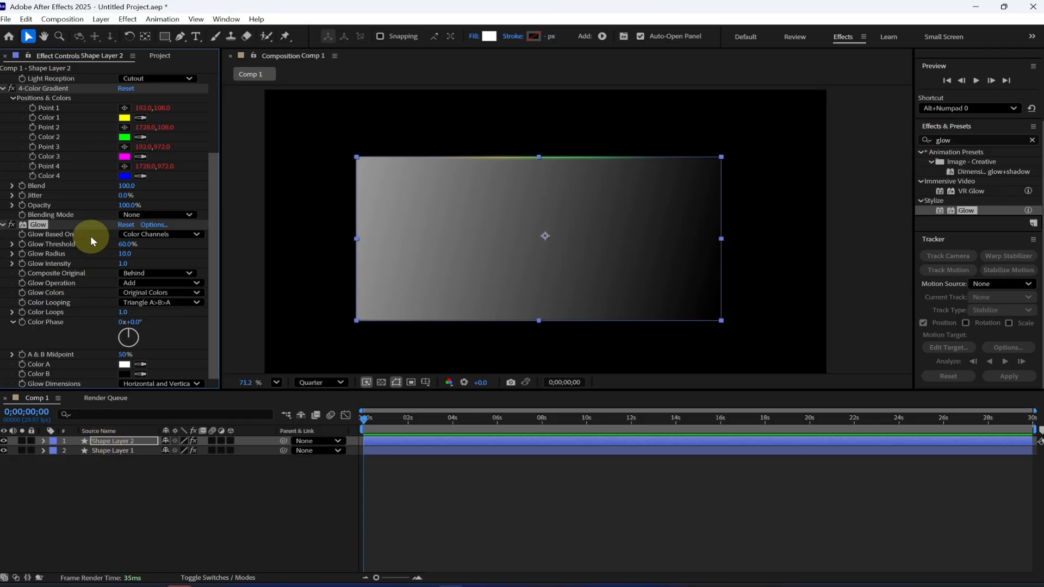
{"action": "left_click", "coordinate": [122, 253]}
{"action": "type", "text": "500"}
{"action": "key", "text": "Return"}
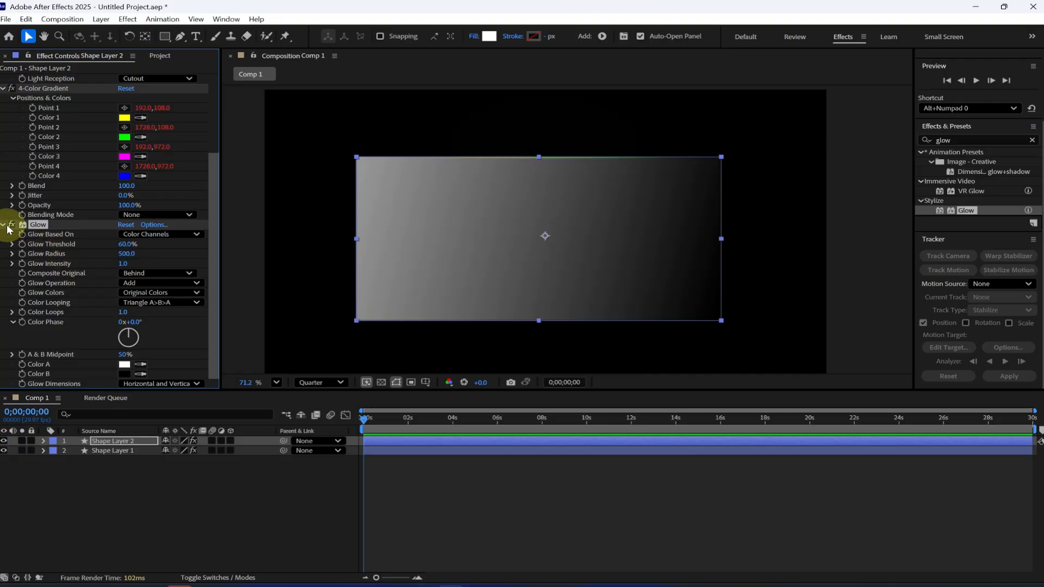
Step: Collapse the Glow settings and duplicate the Glow effect four times on Shape Layer 2
{"action": "left_click", "coordinate": [4, 224]}
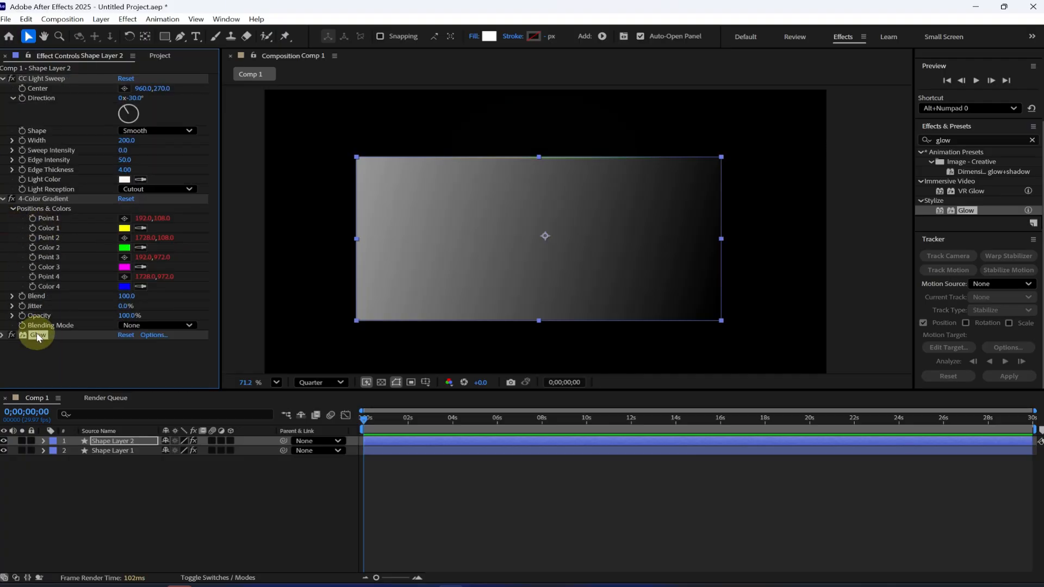
{"action": "key", "text": "ctrl+d"}
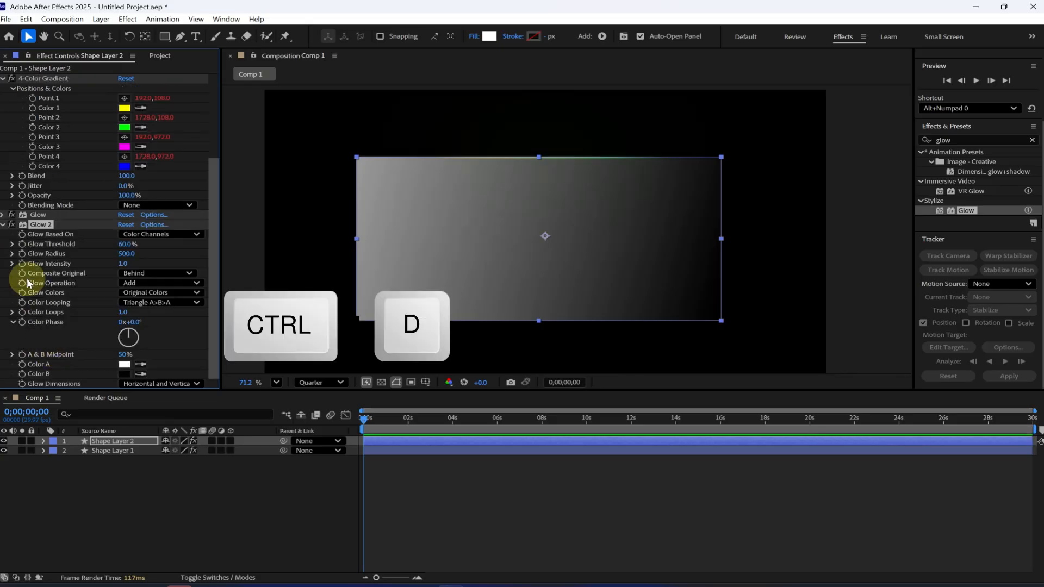
{"action": "key", "text": "ctrl+d"}
{"action": "key", "text": "ctrl+d"}
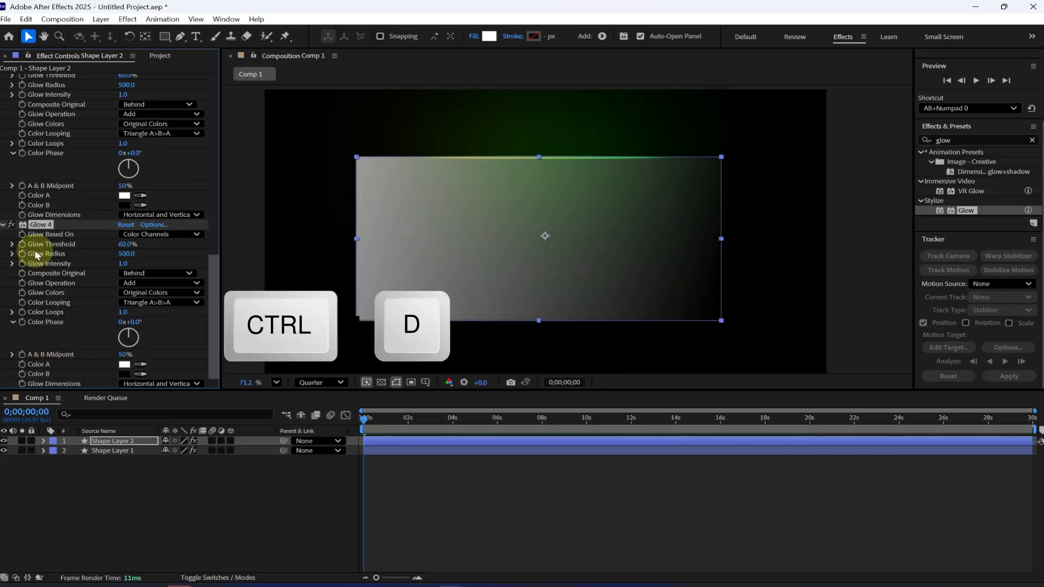
{"action": "key", "text": "ctrl+d"}
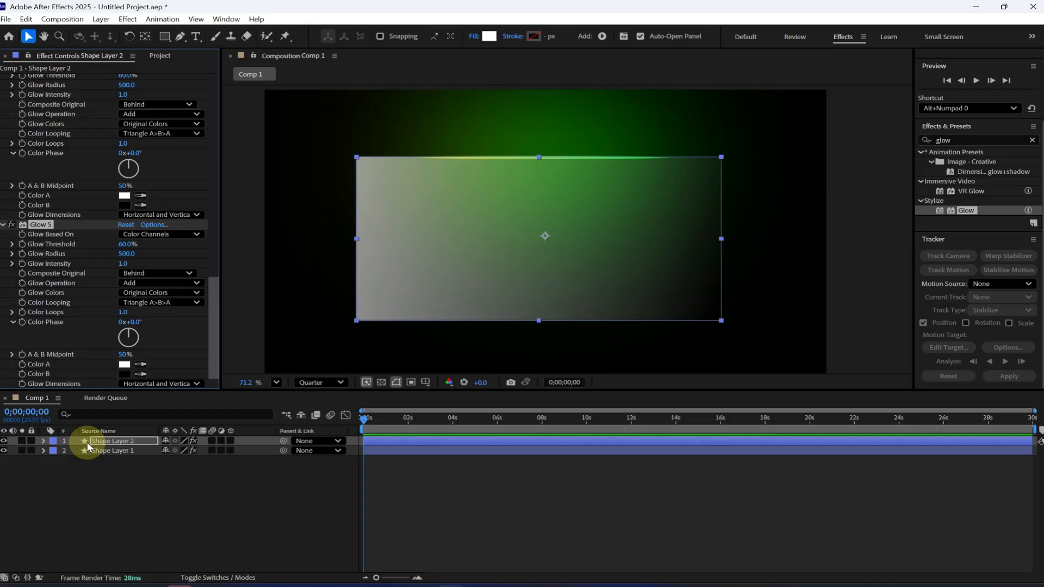
Step: Start keyframing the Direction of Shape Layer 2's CC Light Sweep at 0 seconds
{"action": "scroll", "coordinate": [7, 201], "scroll_direction": "up", "scroll_amount": 4}
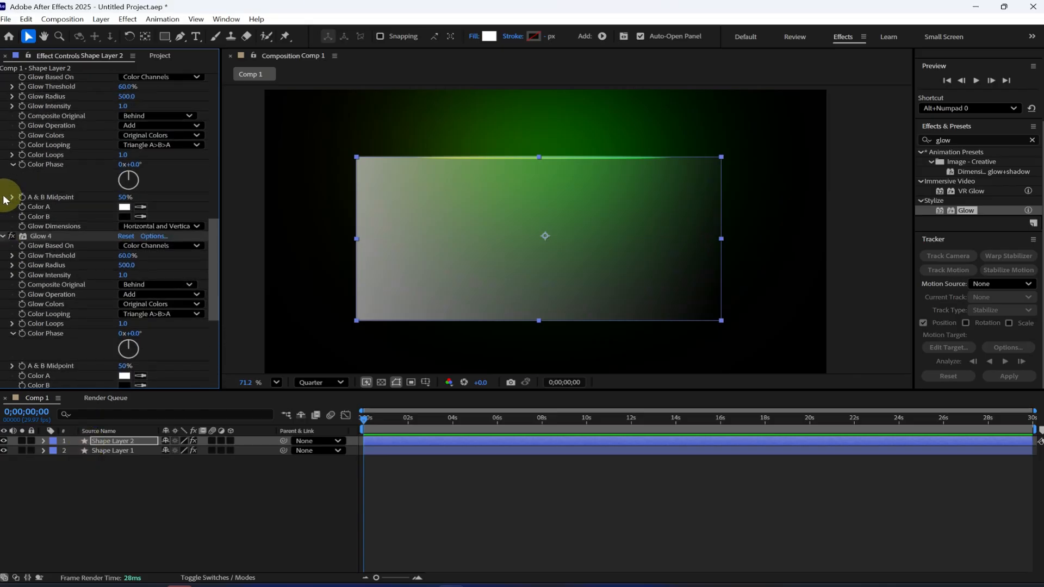
{"action": "scroll", "coordinate": [5, 196], "scroll_direction": "up", "scroll_amount": 10}
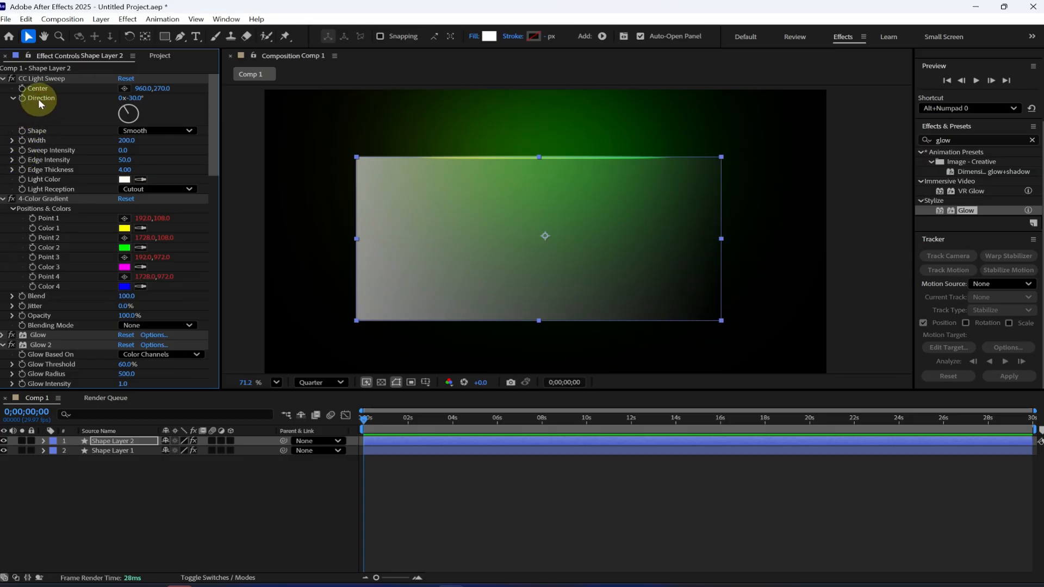
{"action": "left_click", "coordinate": [24, 97]}
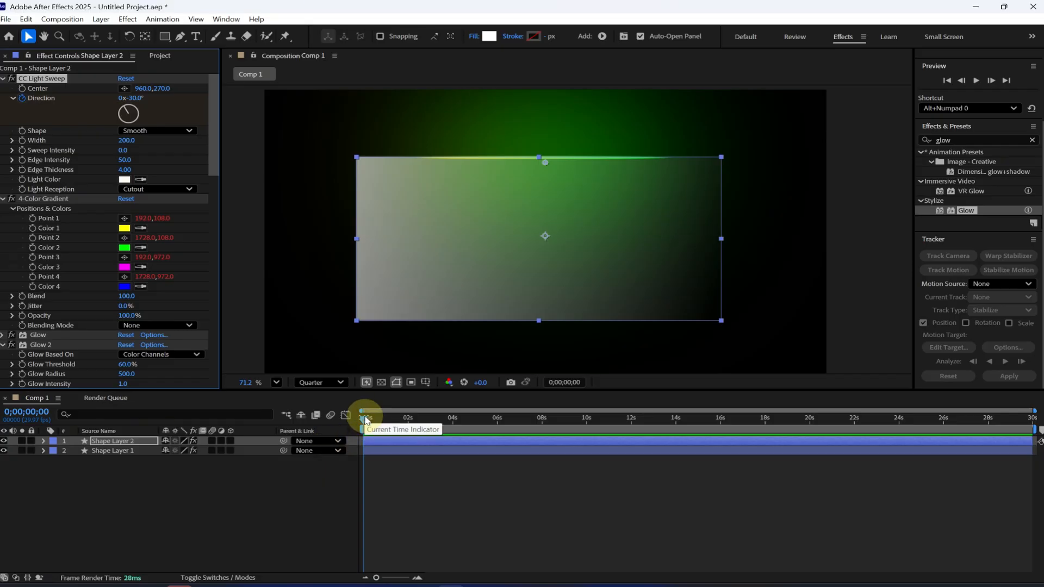
Step: Move the current time to 0;00;03;29 and increase the CC Light Sweep Direction beyond 305° for a second keyframe
{"action": "left_click_drag", "start_coordinate": [365, 418], "coordinate": [456, 427]}
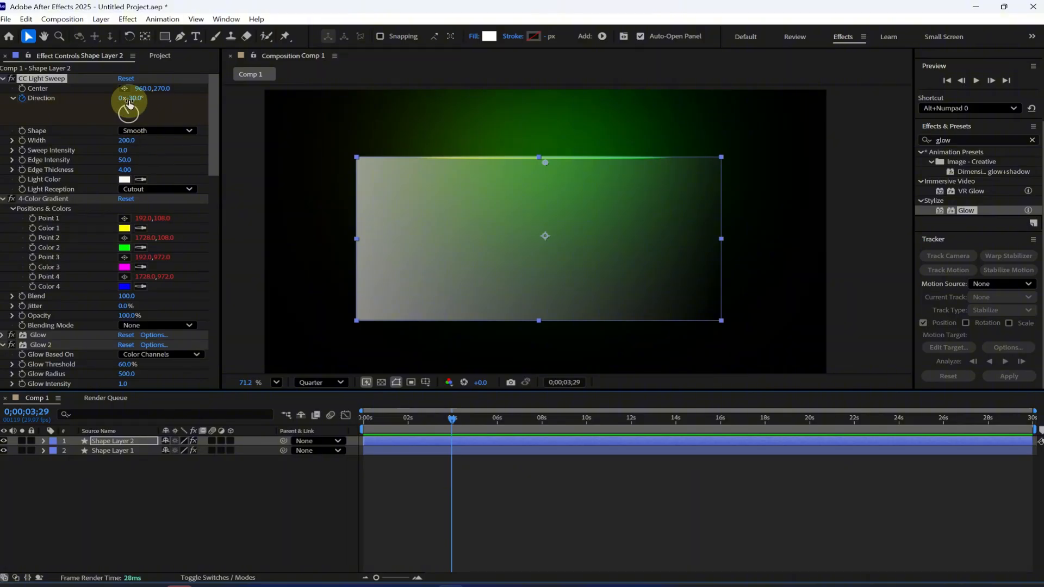
{"action": "left_click_drag", "start_coordinate": [128, 105], "coordinate": [219, 109]}
{"action": "left_click_drag", "start_coordinate": [226, 109], "coordinate": [357, 115]}
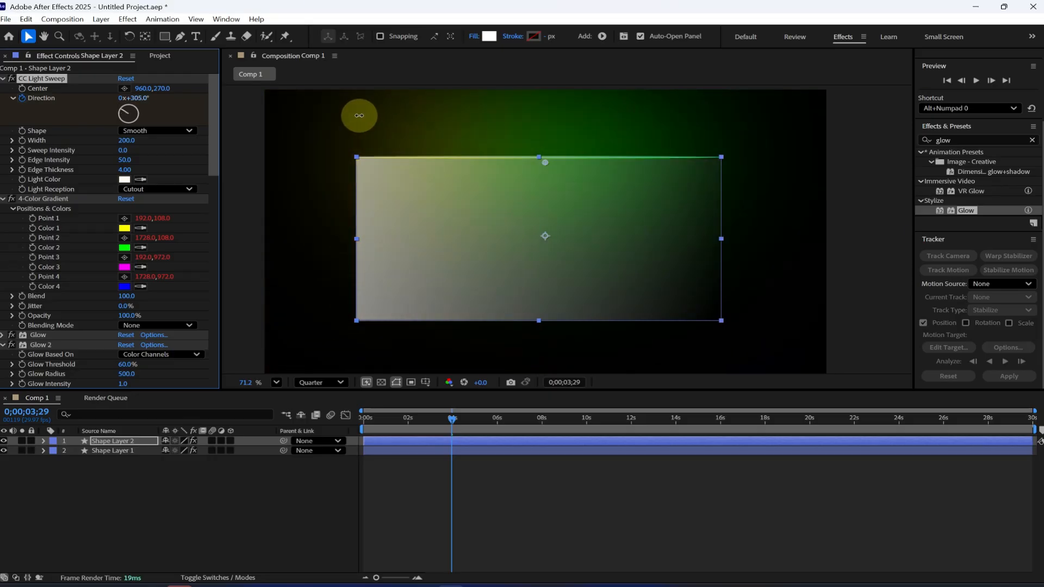
{"action": "left_click_drag", "start_coordinate": [367, 117], "coordinate": [459, 129]}
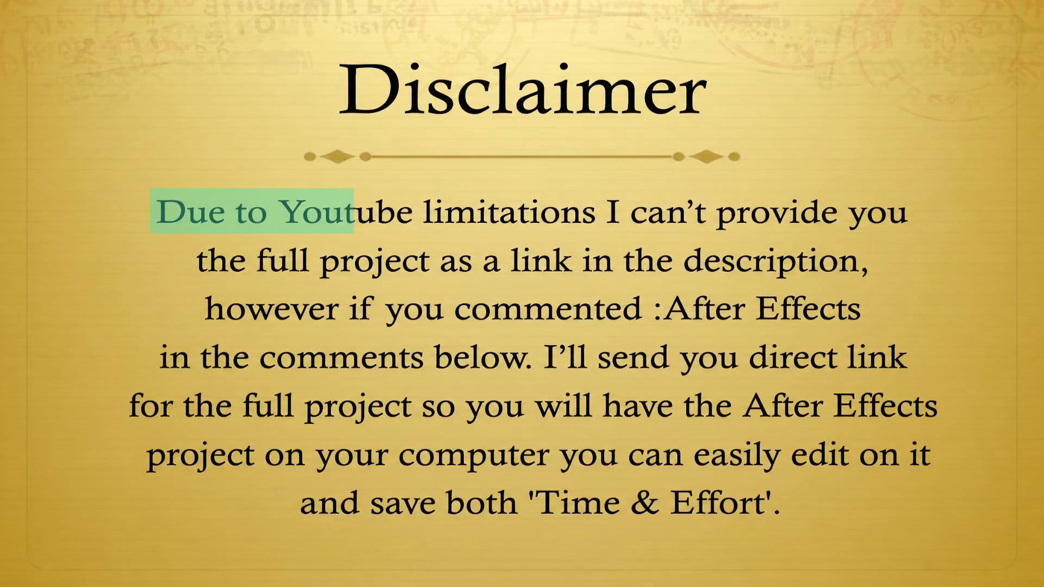